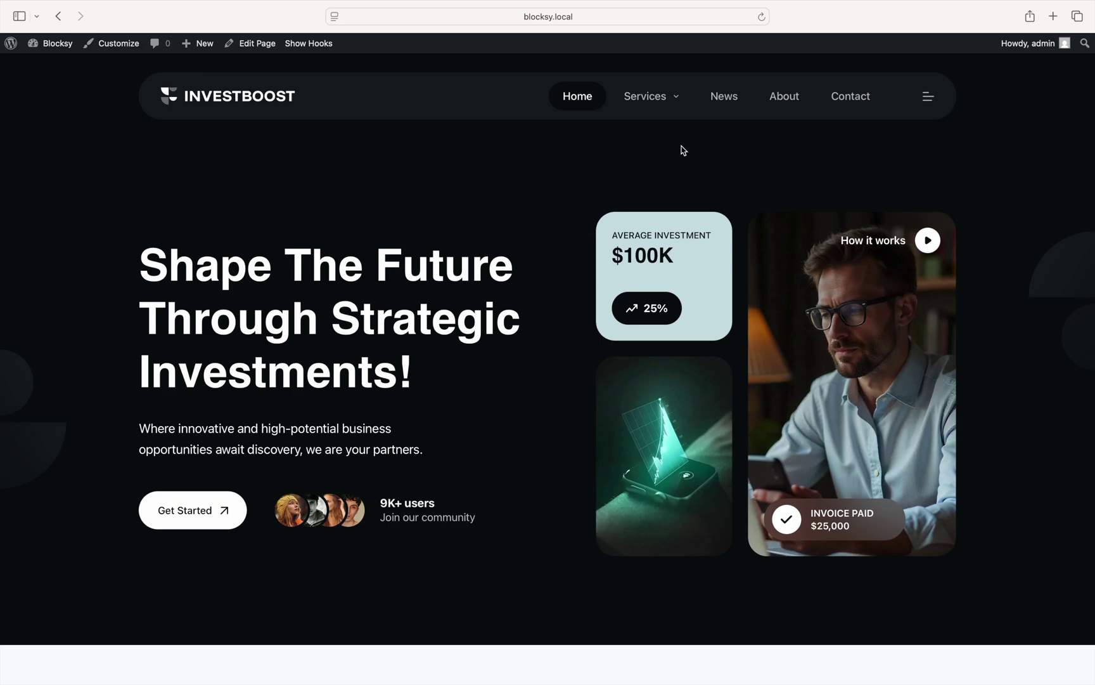
Open the News archive and browse its post cards
left_click(715, 112)
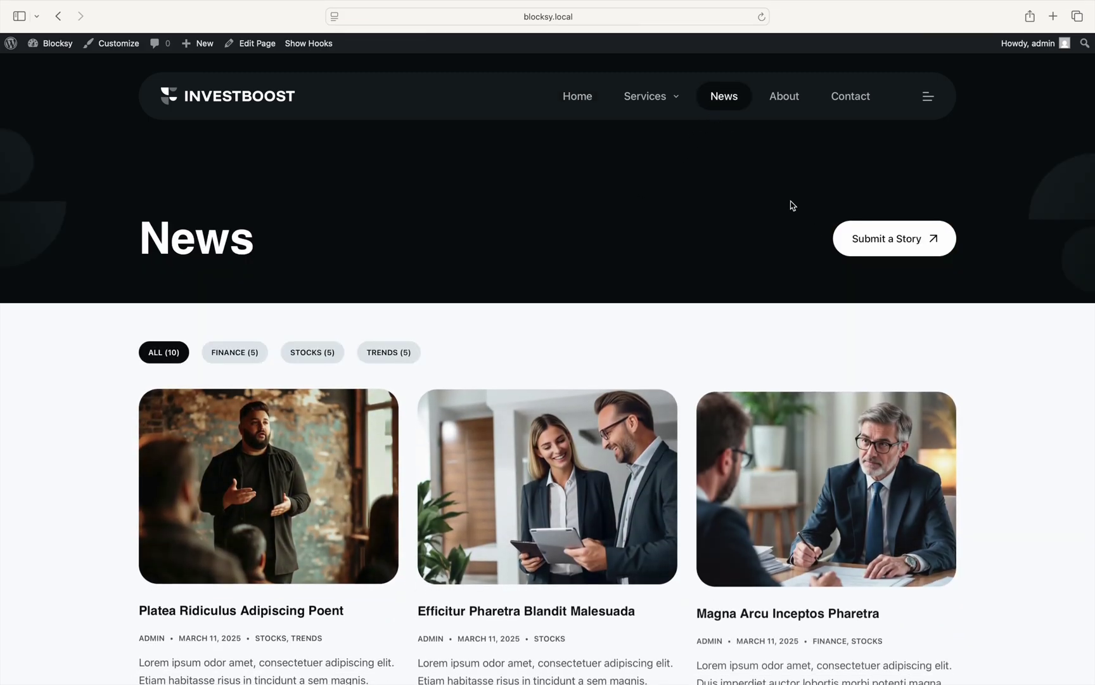
scroll(963, 352, "down", 4)
scroll(963, 352, "down", 8)
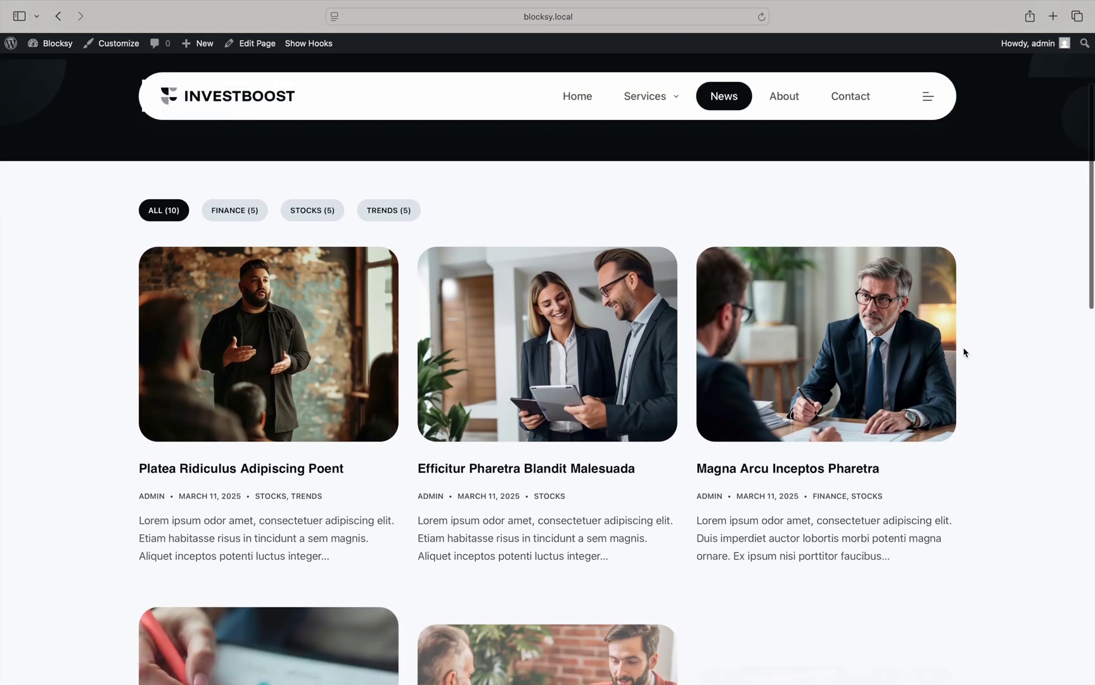
scroll(963, 352, "down", 6)
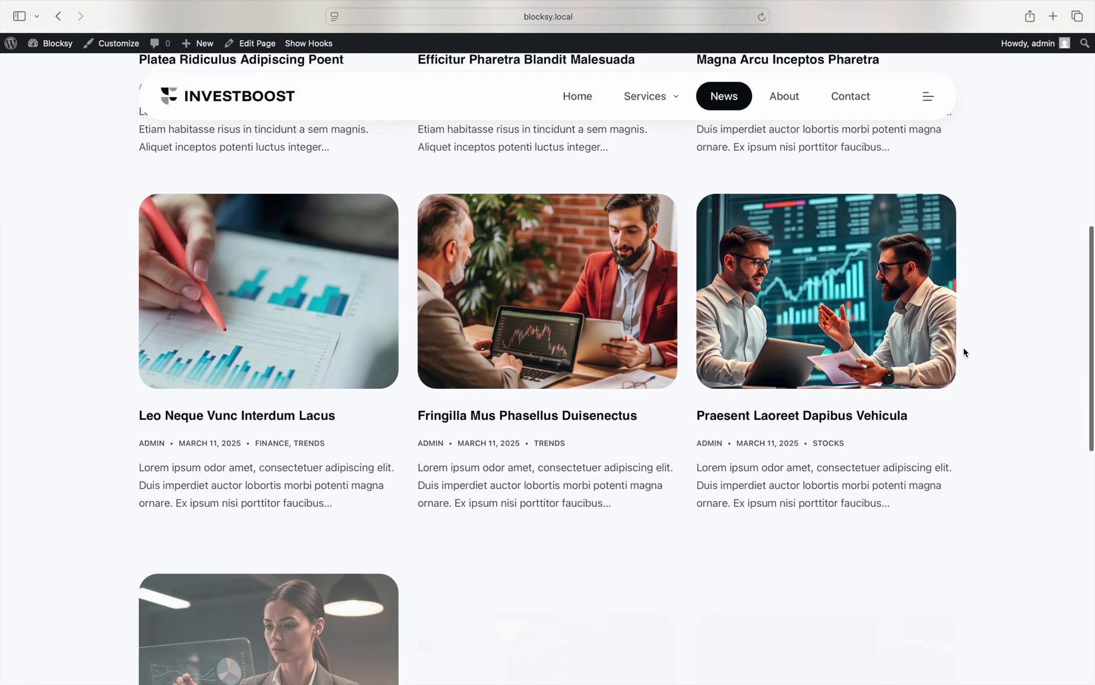
scroll(964, 352, "up", 12)
scroll(964, 352, "up", 3)
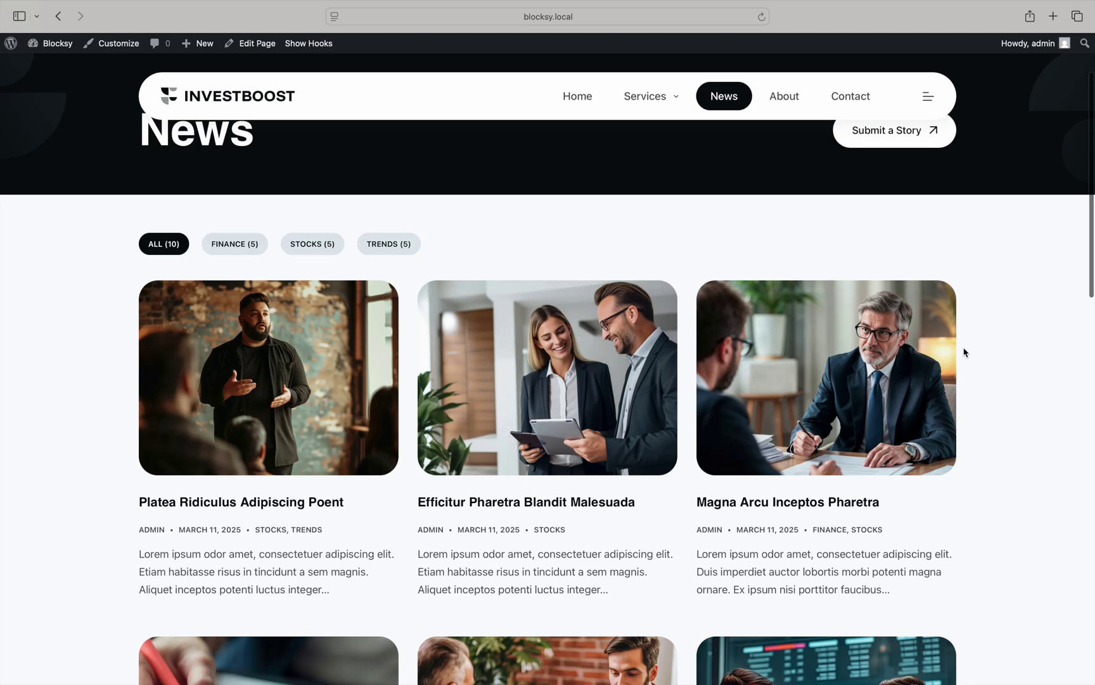
Open the 'Magna Arcu Inceptos Pharetra' post and look over the page
left_click(954, 351)
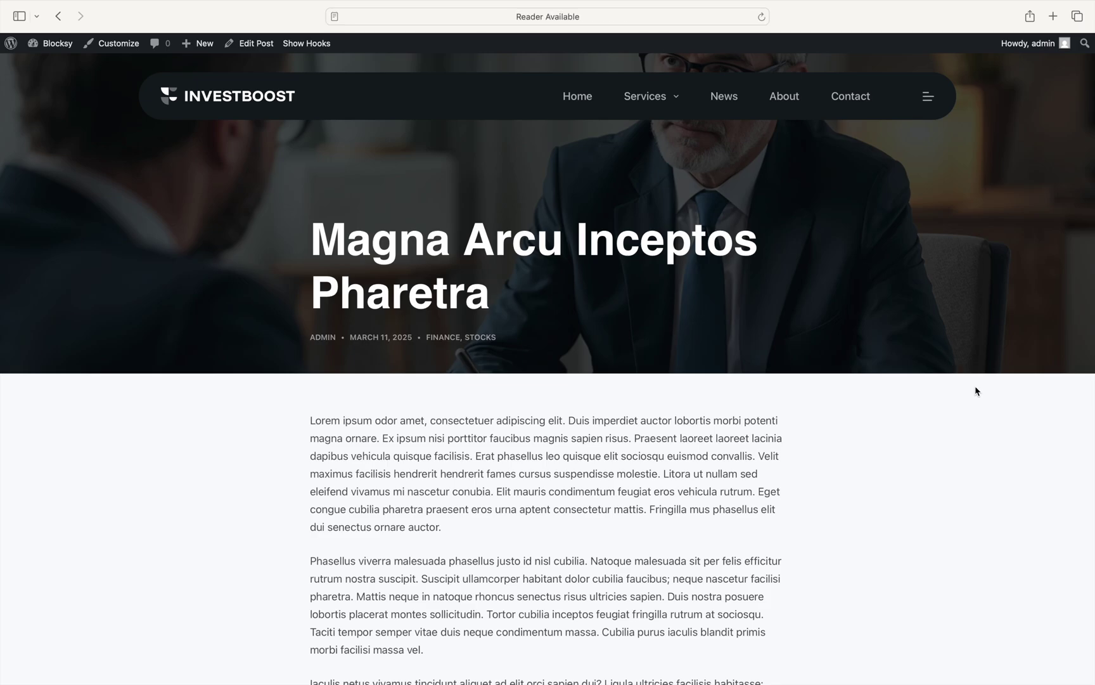
scroll(975, 388, "down", 5)
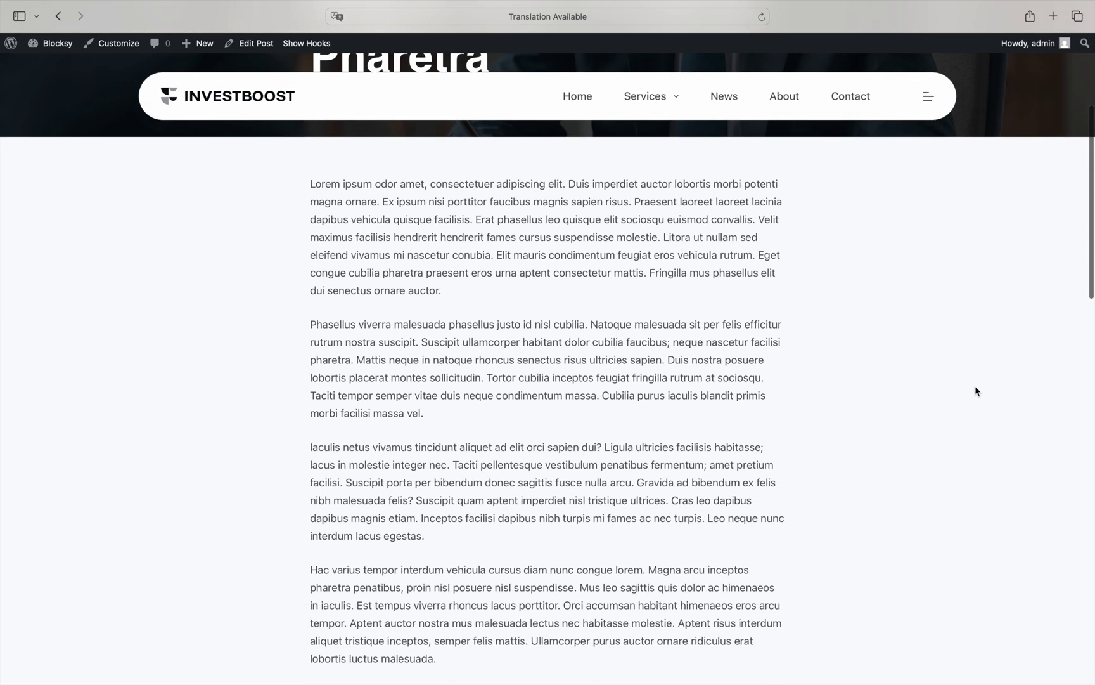
scroll(975, 388, "up", 10)
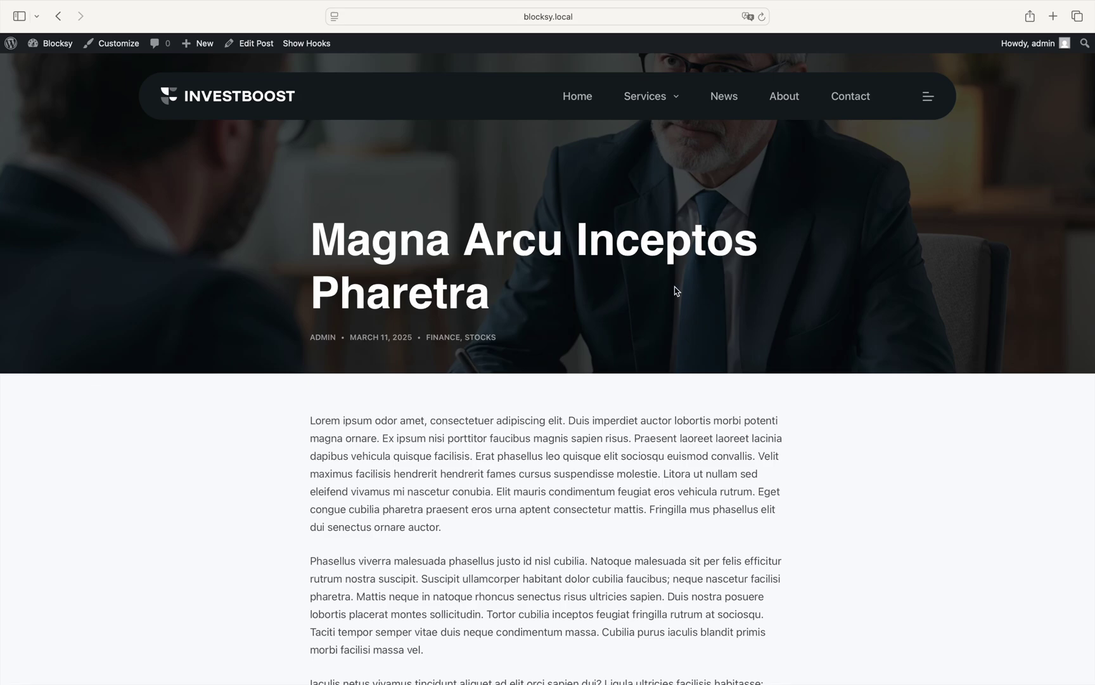
Launch the customizer on the News archive and go to Blog Posts card options
left_click(118, 43)
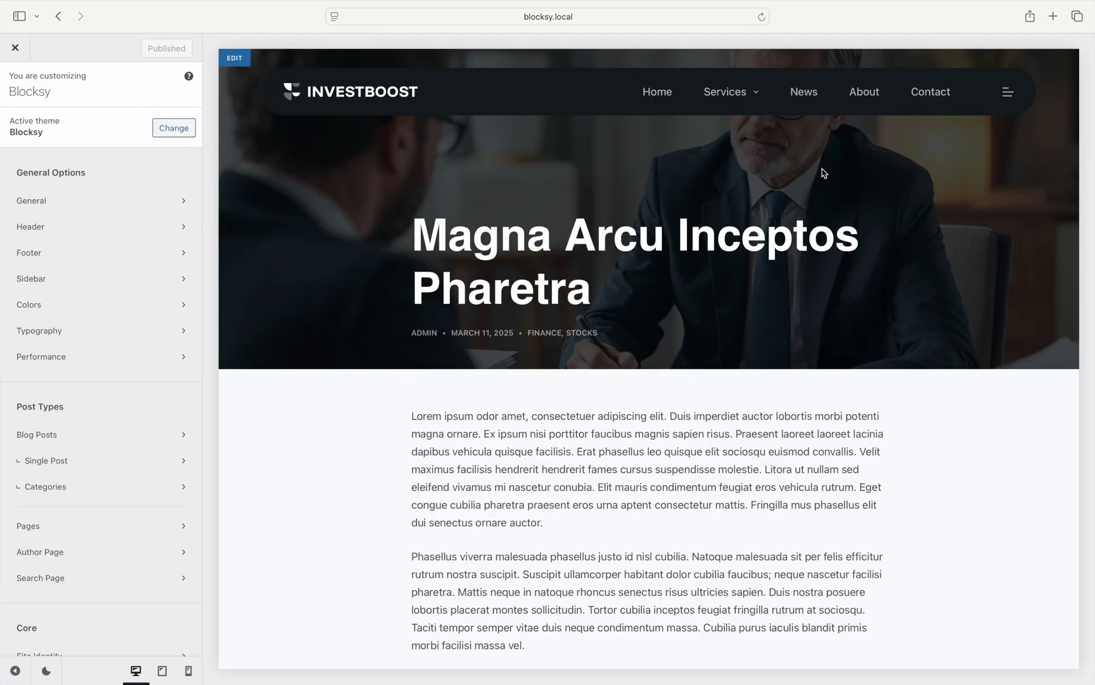
left_click(805, 95)
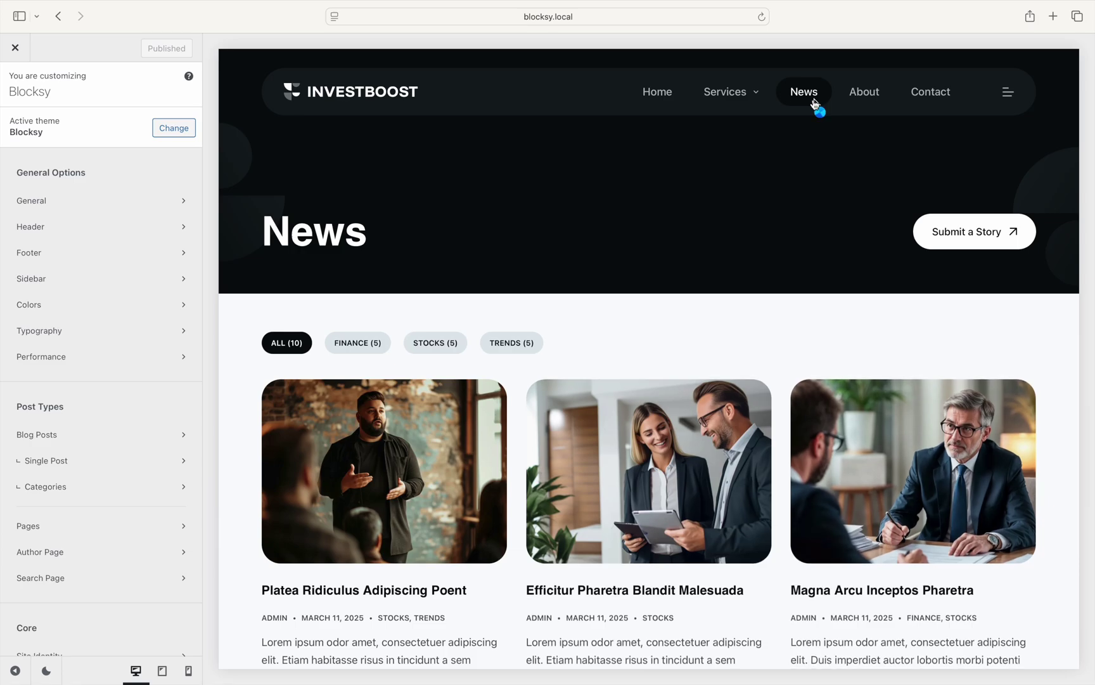
left_click(154, 436)
left_click(43, 590)
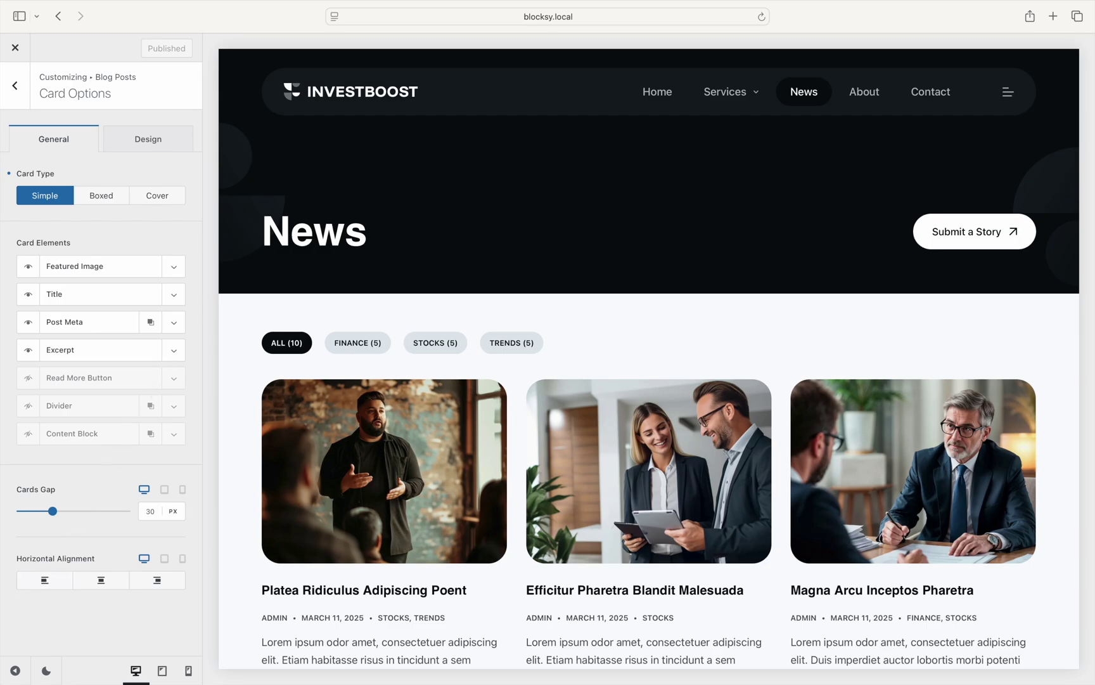
Raise the card excerpt length to 30 words, try Full Post, then return to Default
left_click(171, 355)
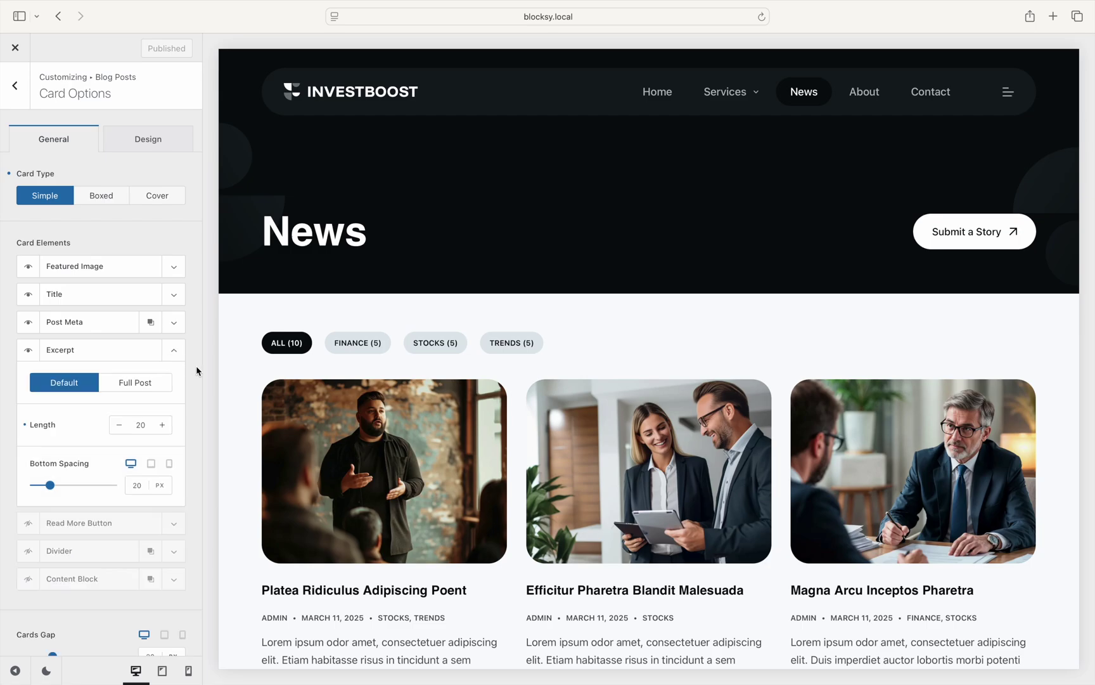
scroll(235, 397, "down", 5)
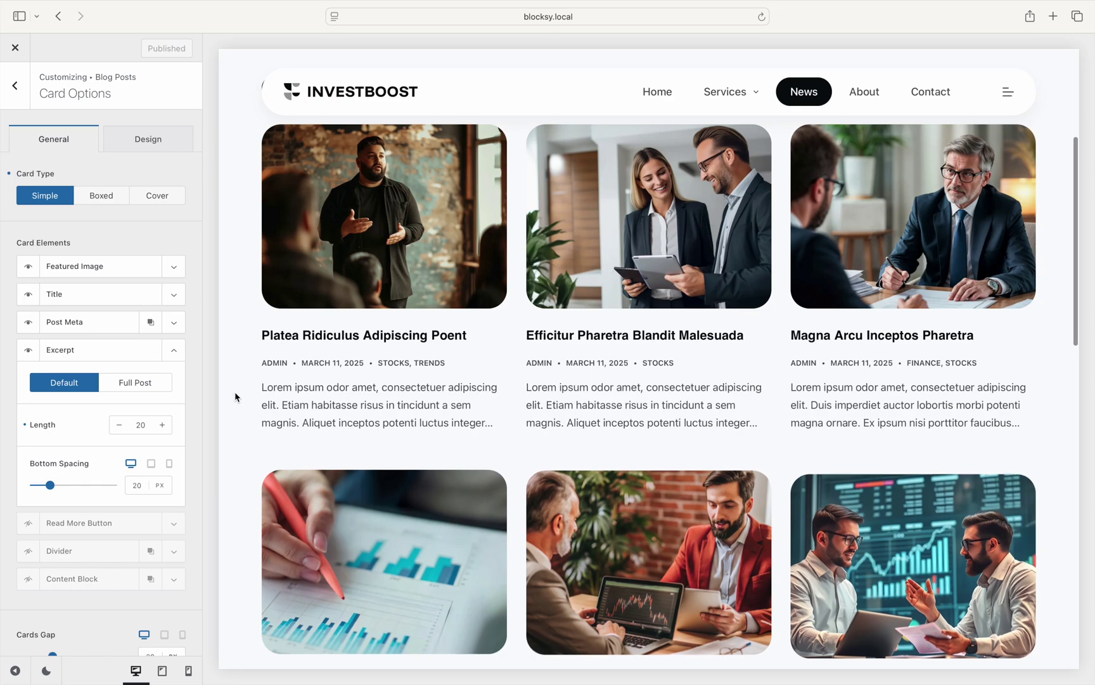
left_click(163, 425)
left_click(163, 425)
left_click(163, 425)
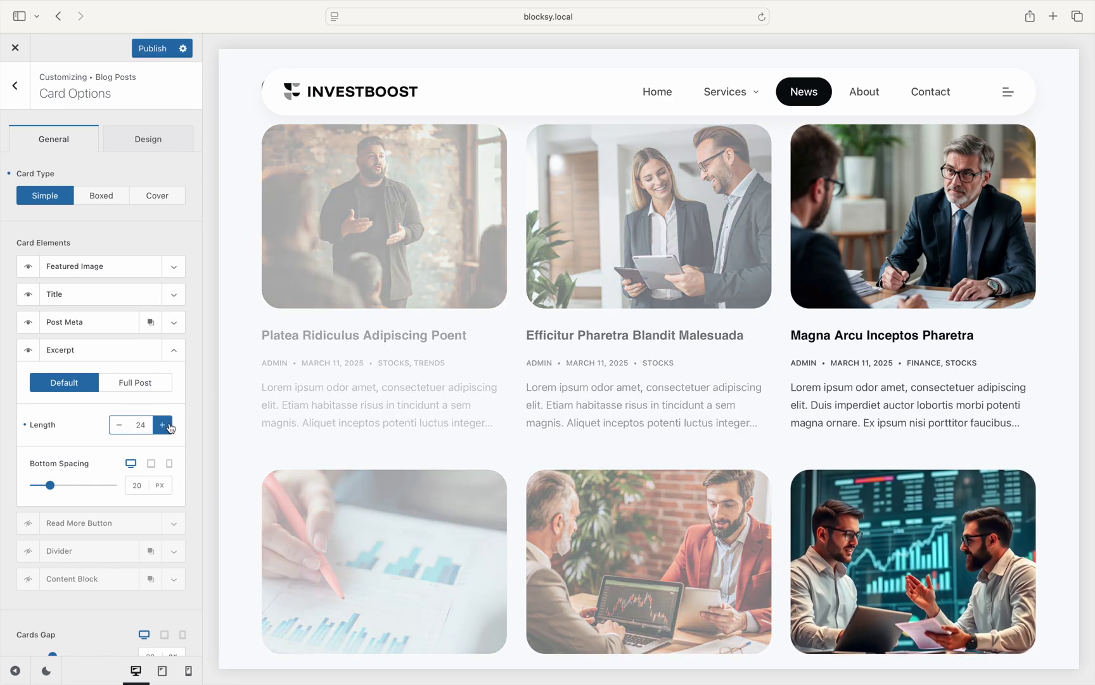
left_click(163, 424)
left_click(163, 425)
left_click(163, 425)
left_click(163, 425)
left_click(163, 425)
left_click(163, 425)
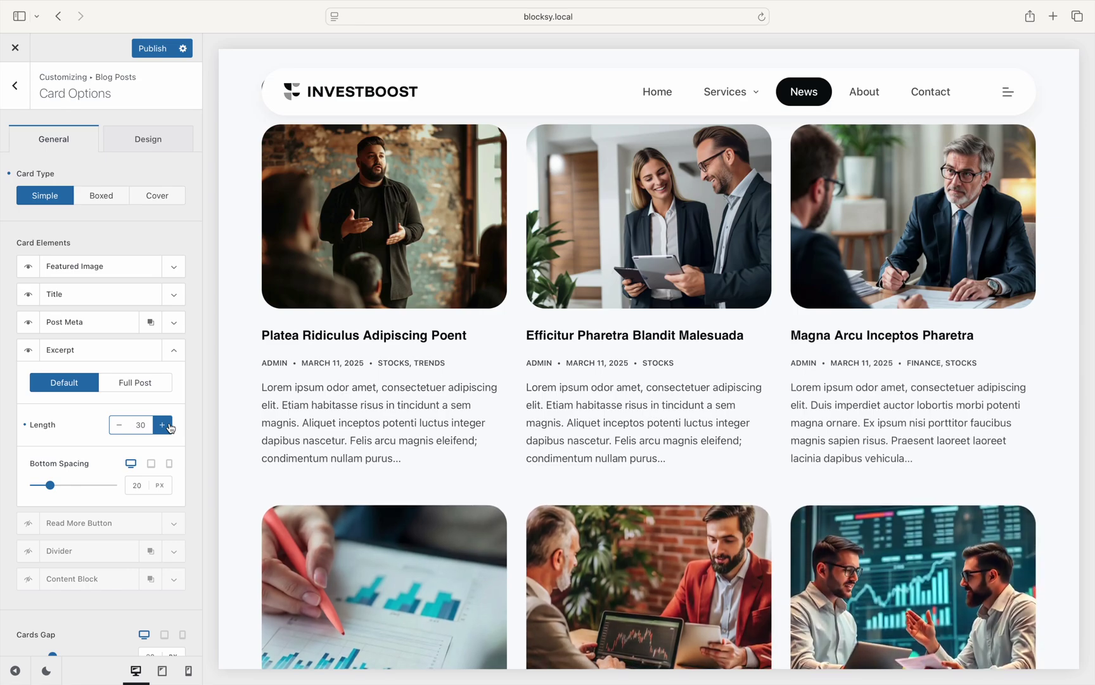
left_click(145, 390)
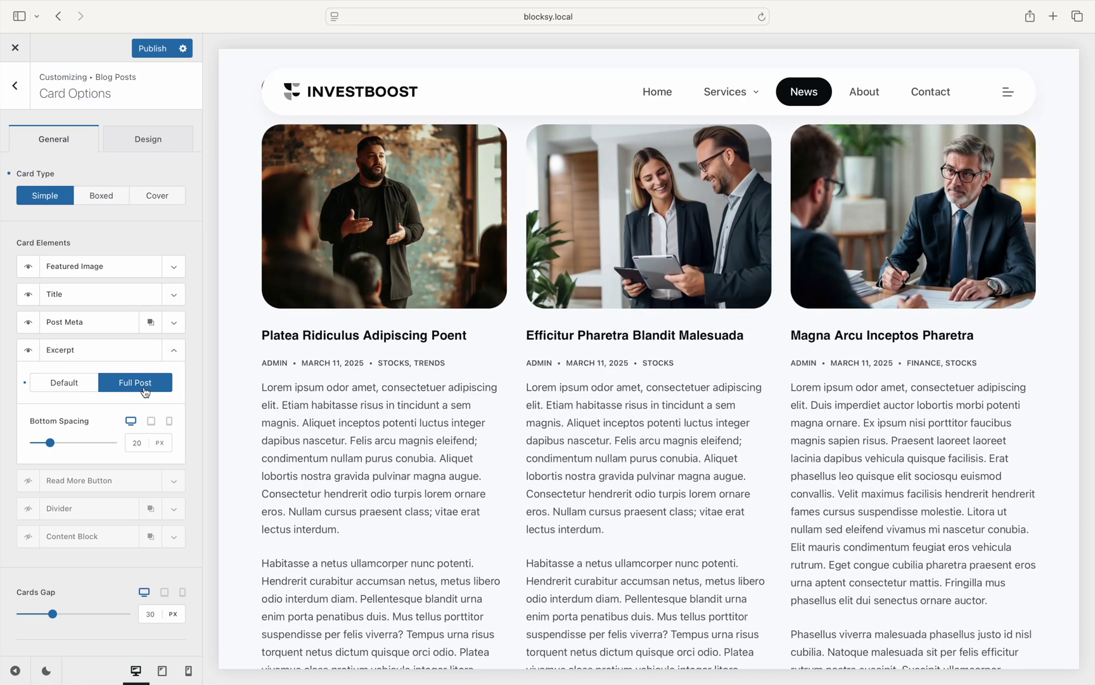
left_click(92, 389)
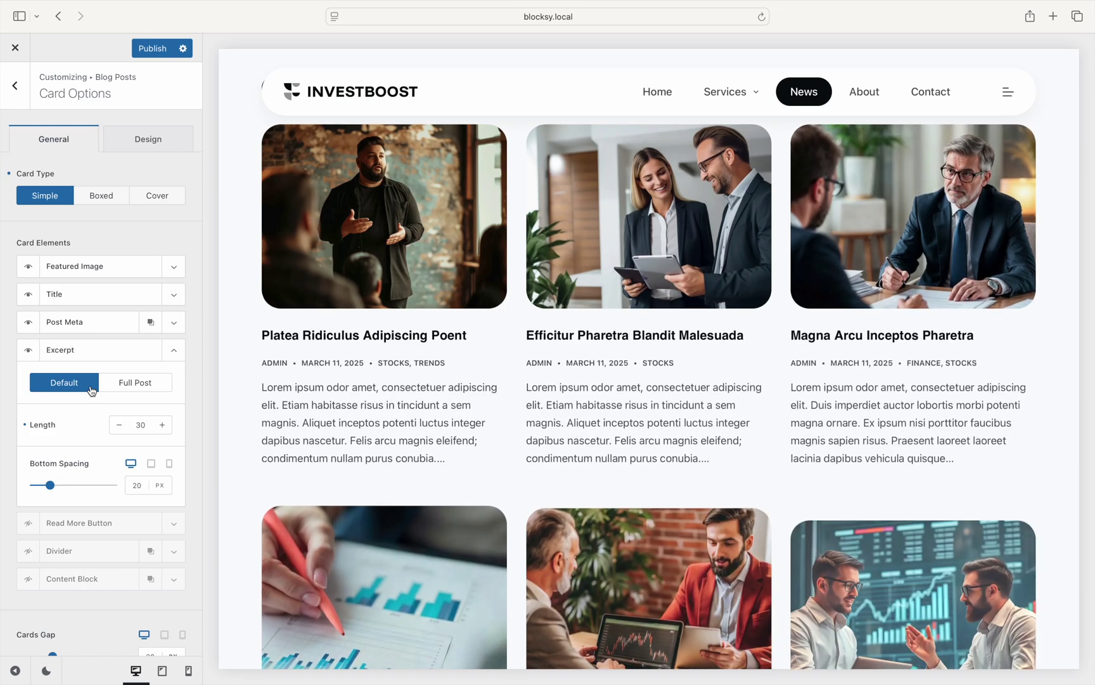
Check the Single Post title's Excerpt element, then publish changes and close the customizer
left_click(274, 274)
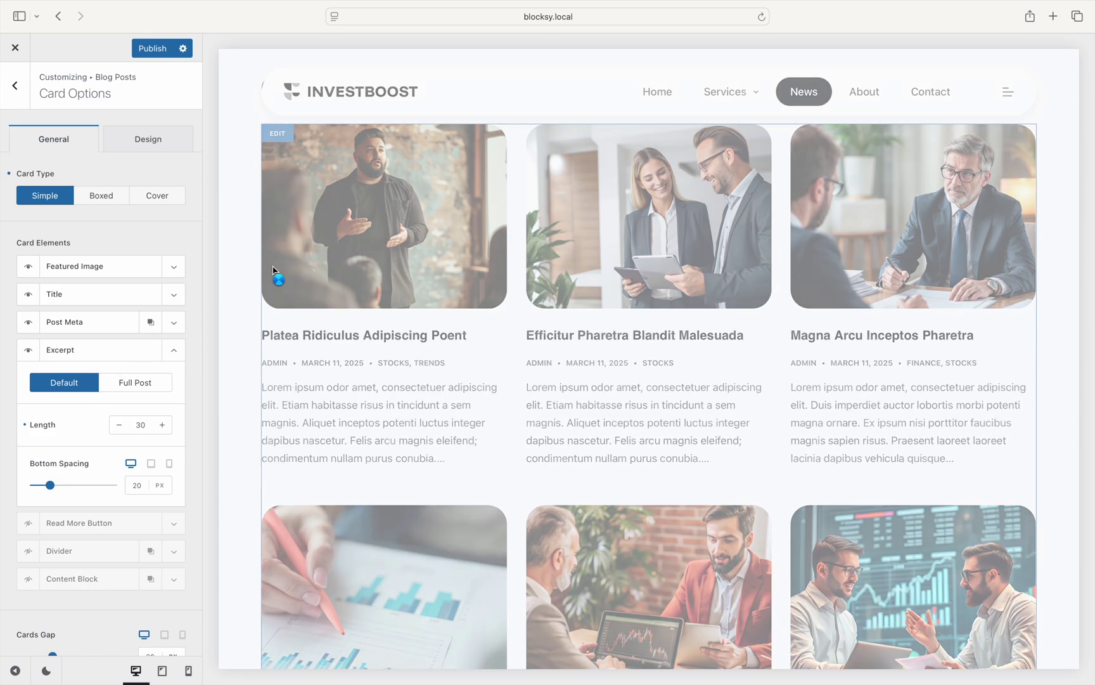
left_click(22, 100)
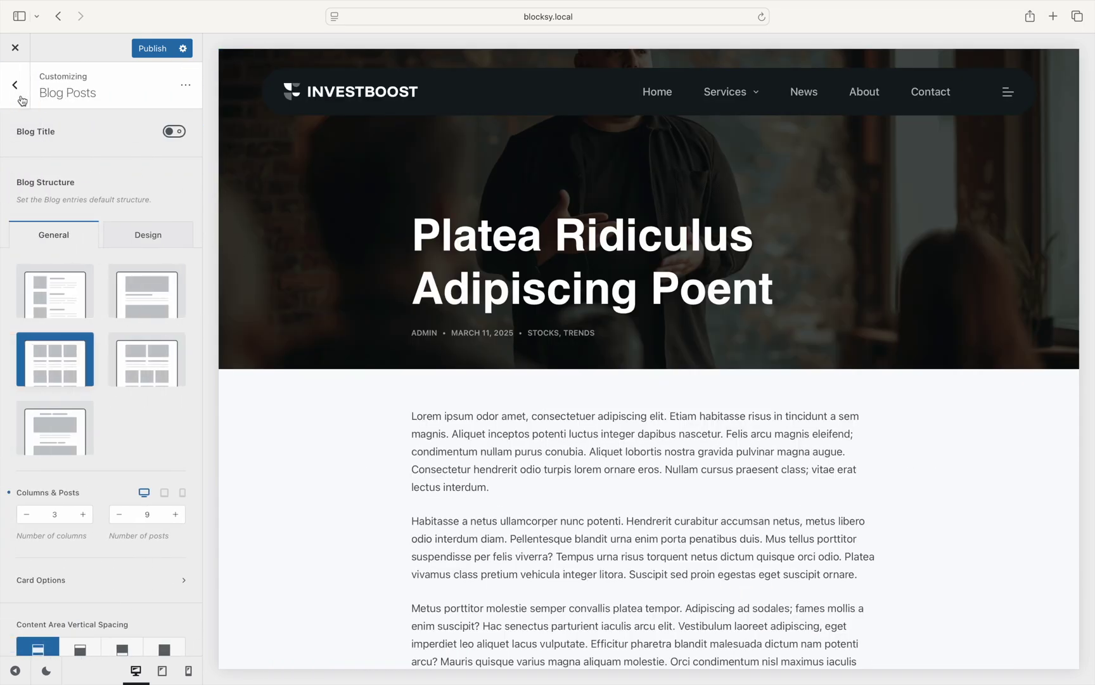
left_click(22, 100)
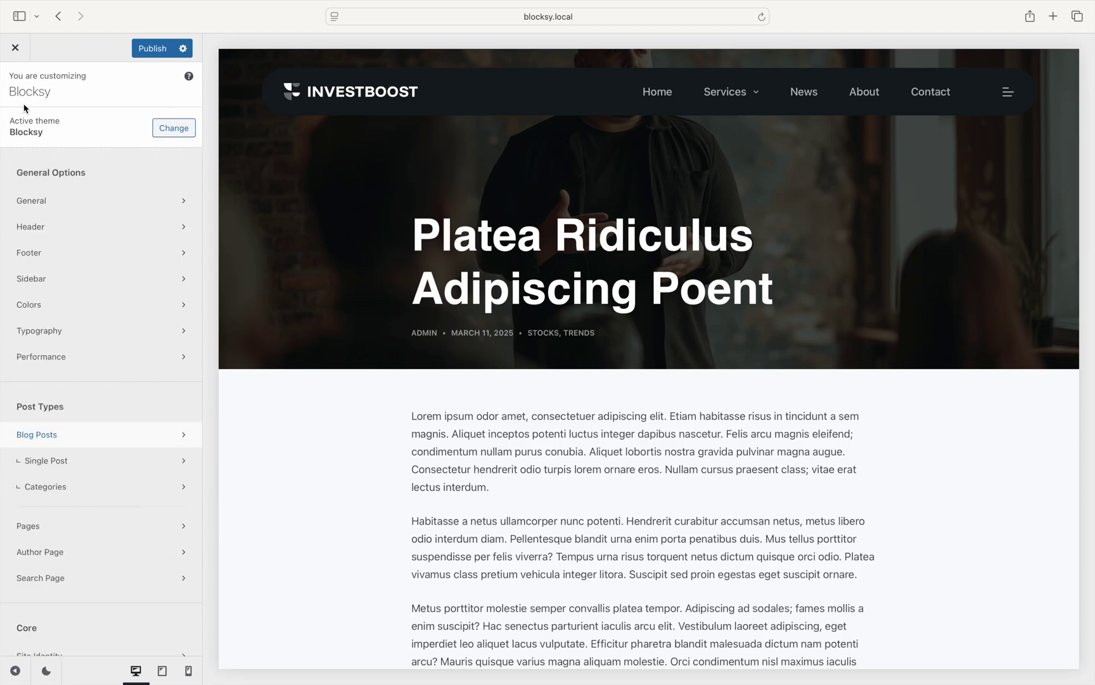
left_click(145, 458)
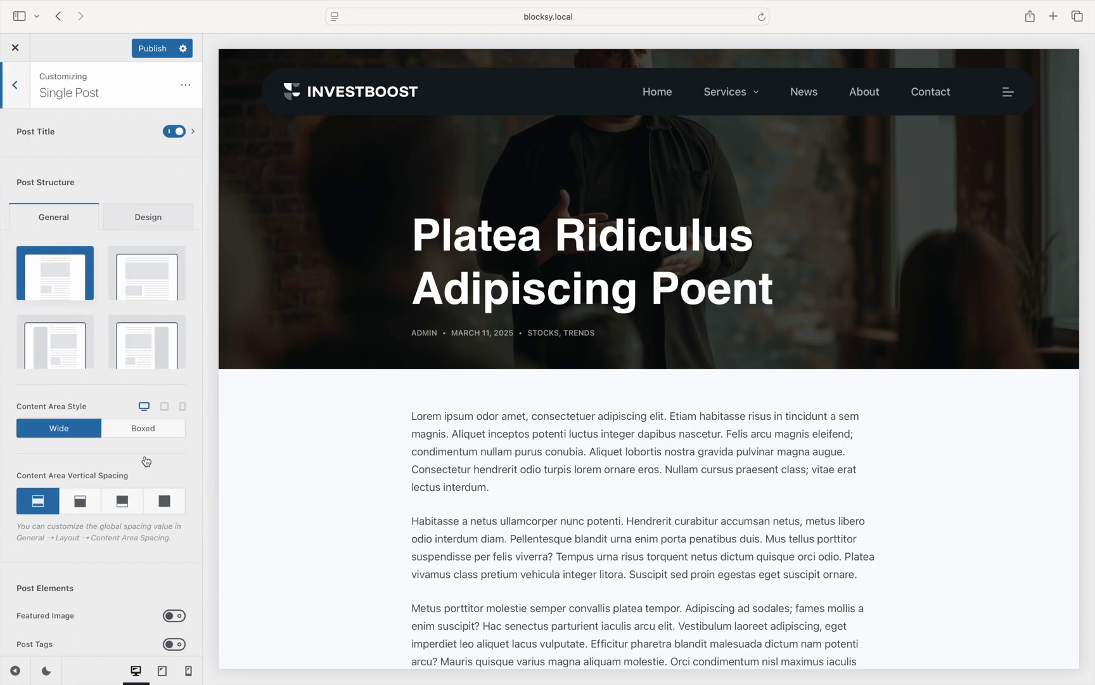
left_click(102, 133)
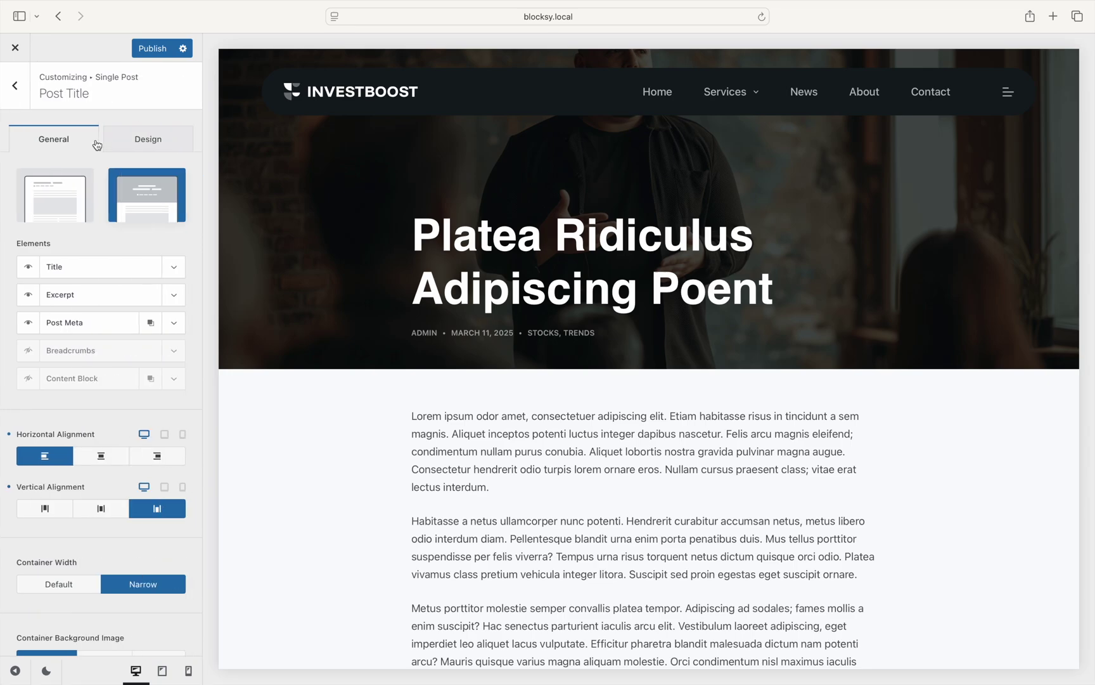
left_click(174, 295)
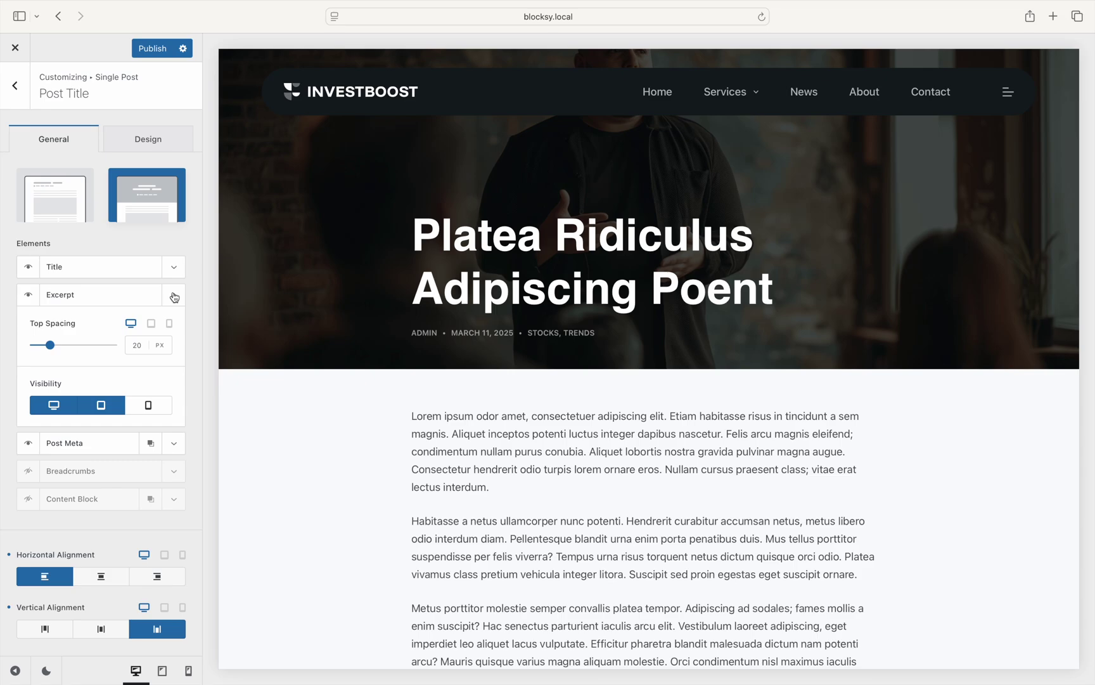
left_click(154, 48)
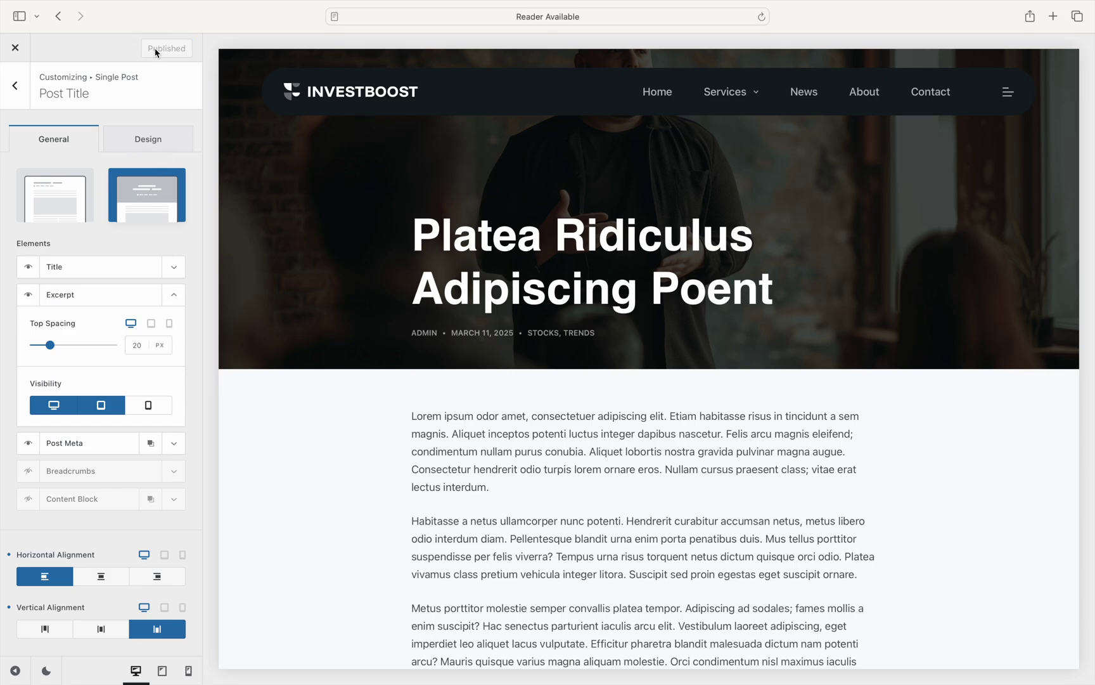
left_click(25, 55)
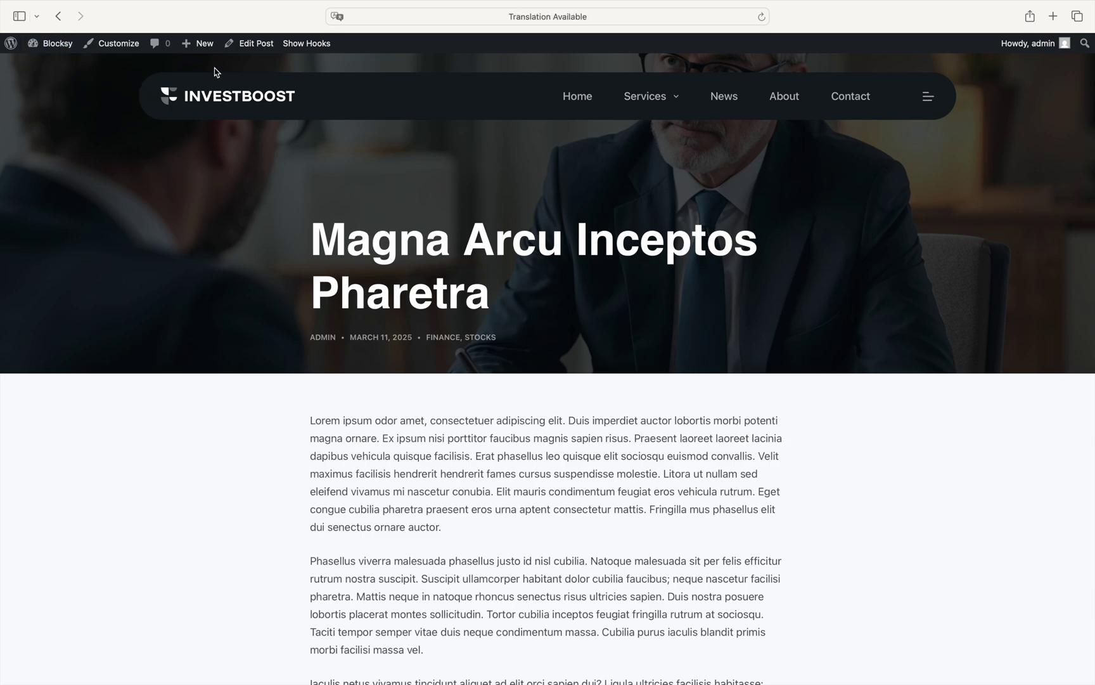
Give the post the manual excerpt 'This is a test excerpt.', save it, and return to the post
left_click(227, 51)
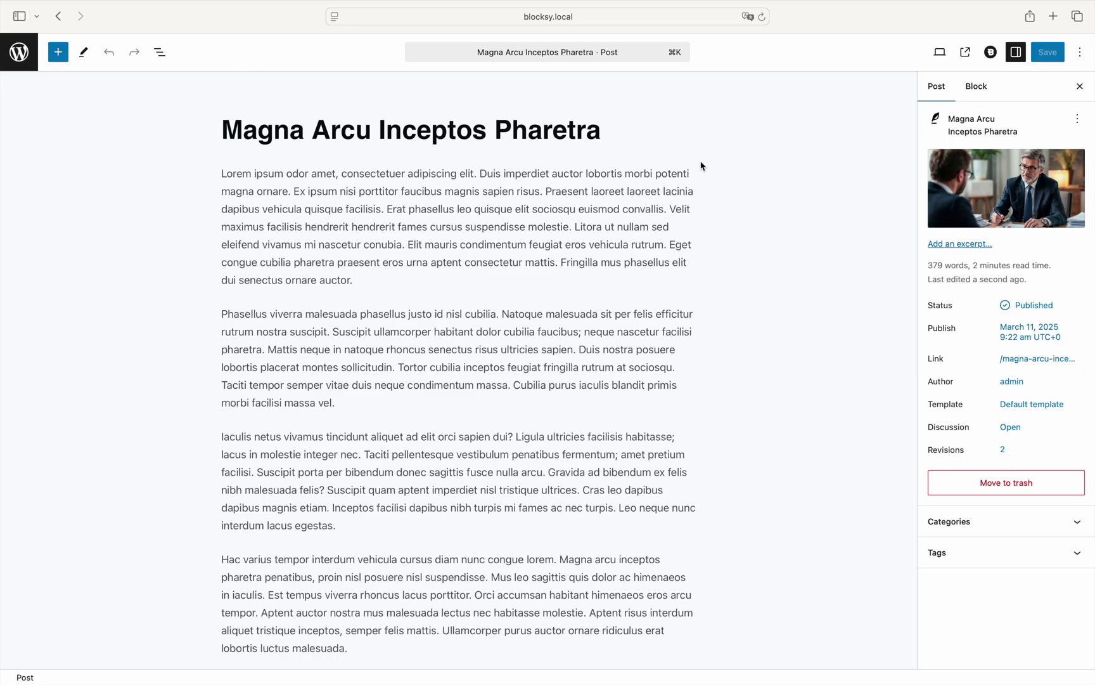
left_click(943, 246)
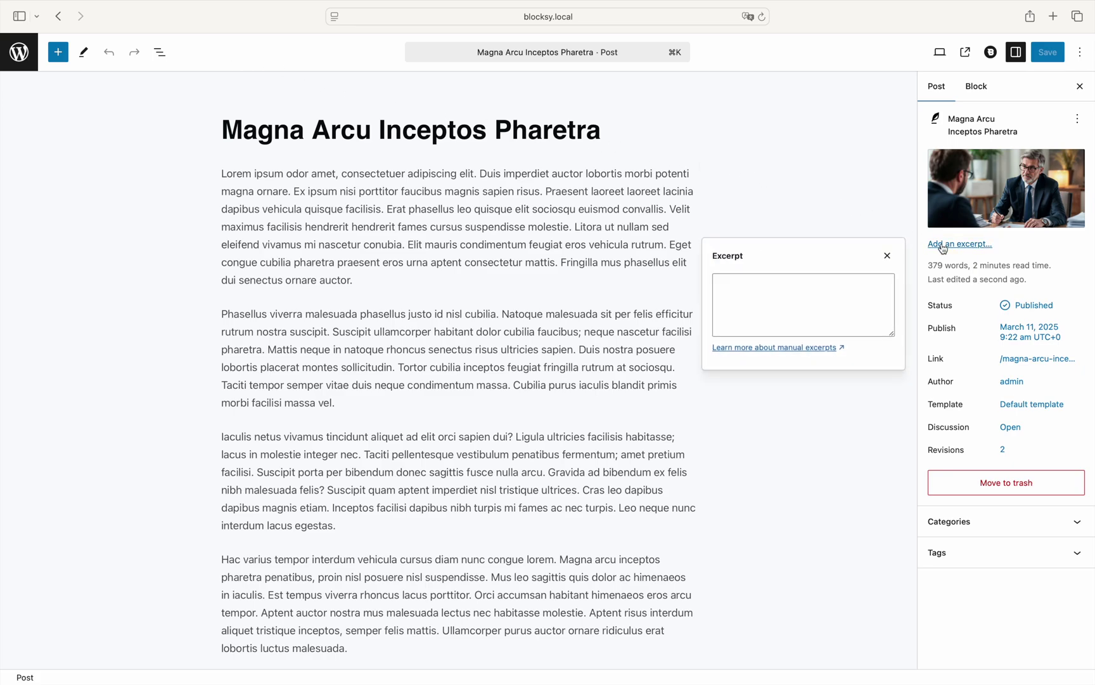
left_click(875, 289)
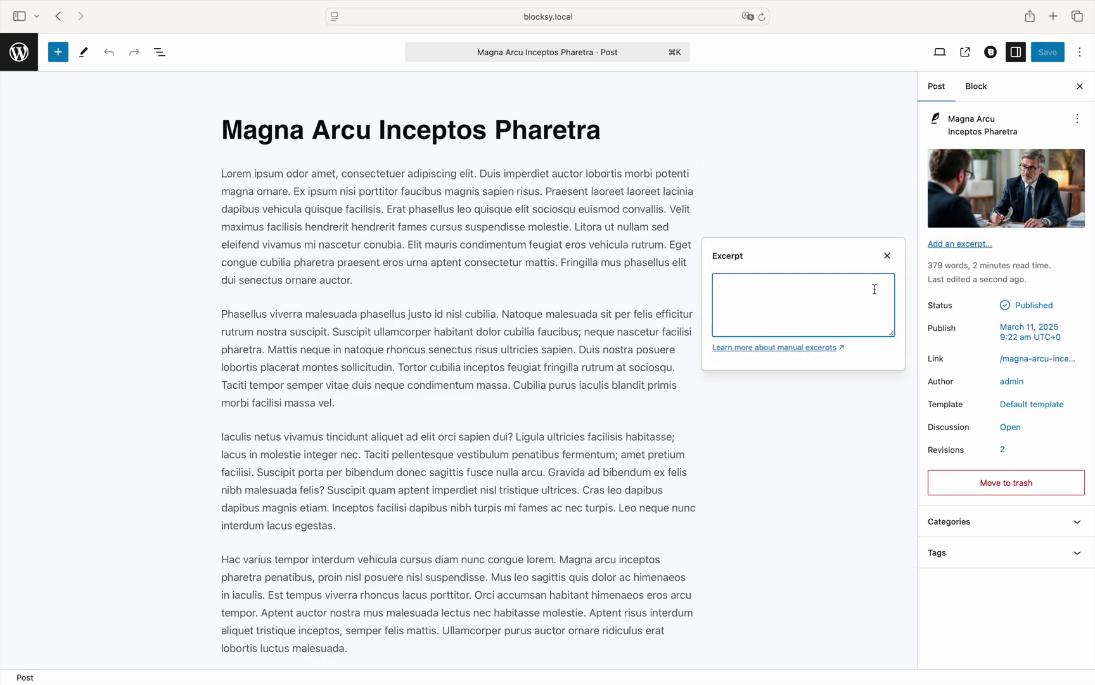
type("This is a test excerpt.")
left_click(887, 255)
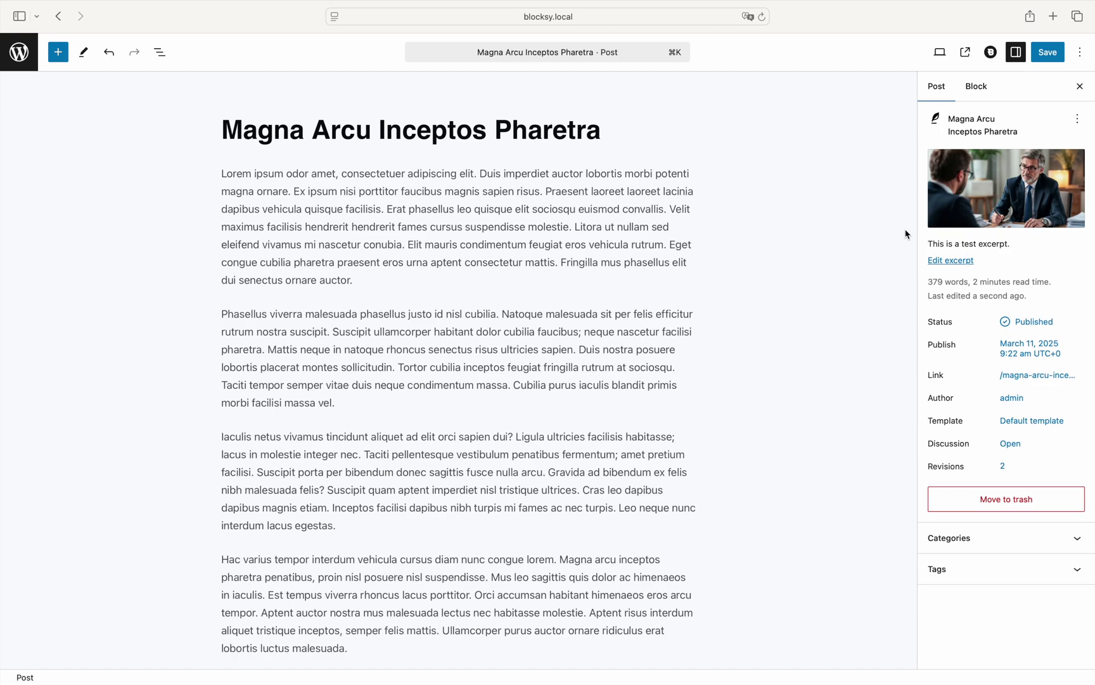
left_click(1047, 55)
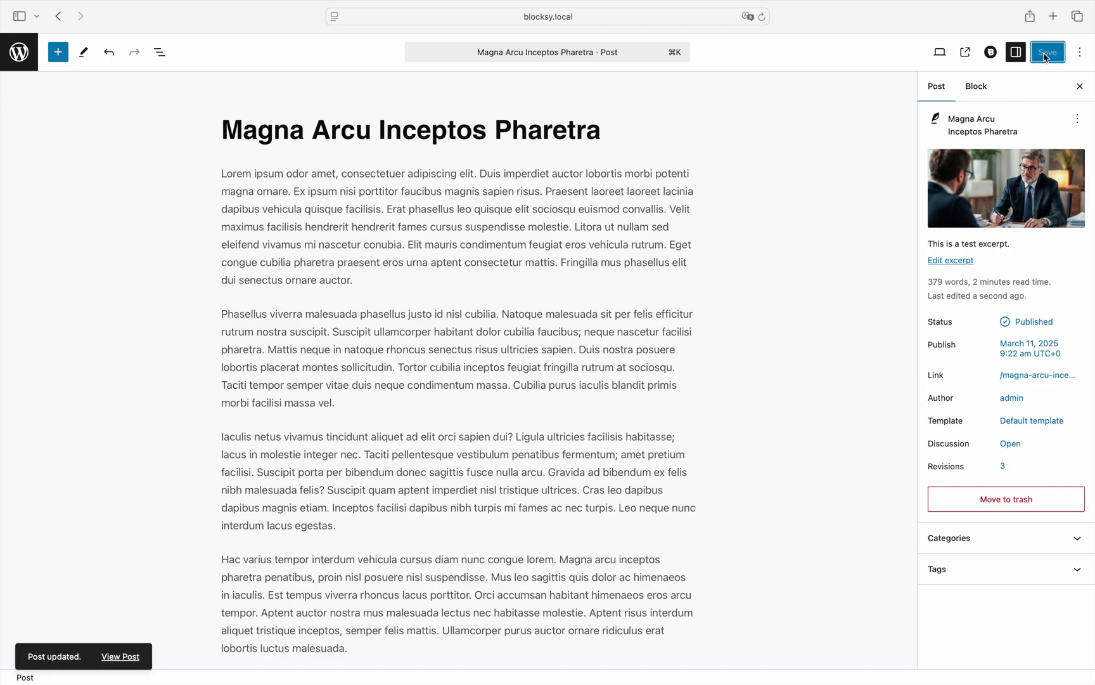
scroll(1047, 57, "left", 10)
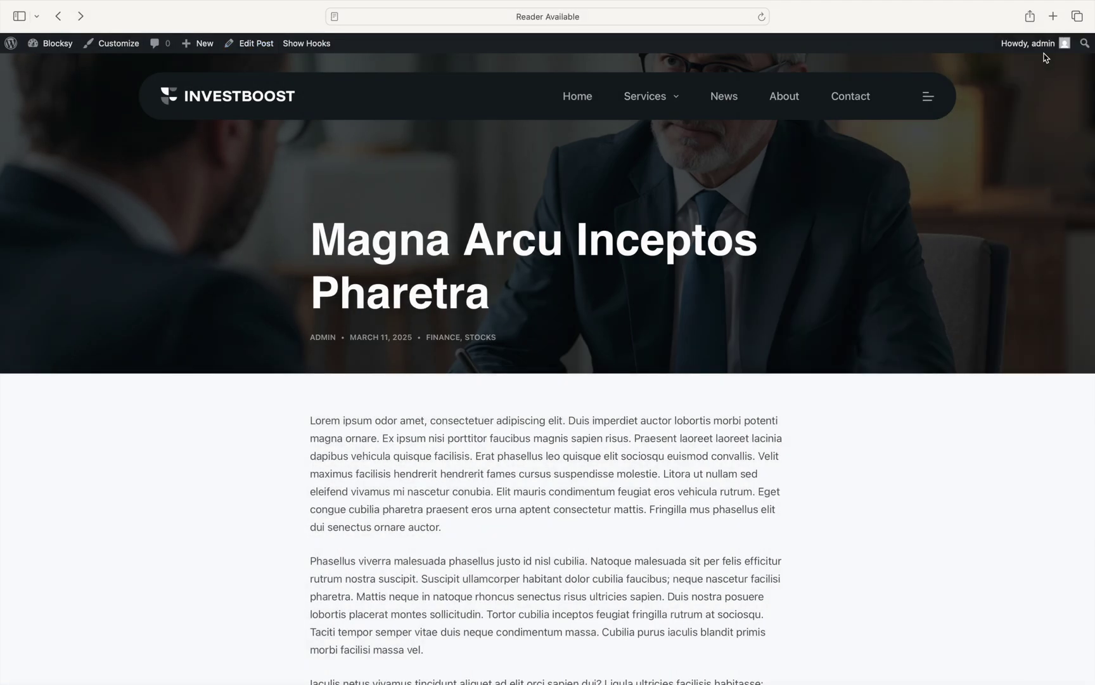
Reload the post, then open the News archive to find the test excerpt on the card
key("super+r")
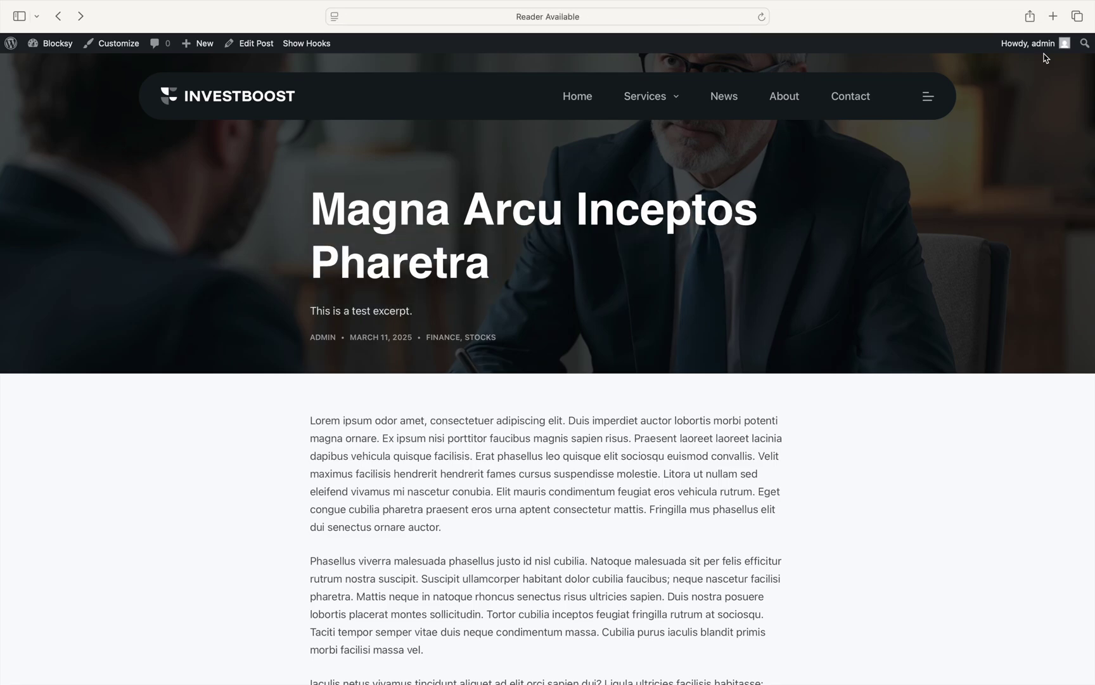
left_click(726, 110)
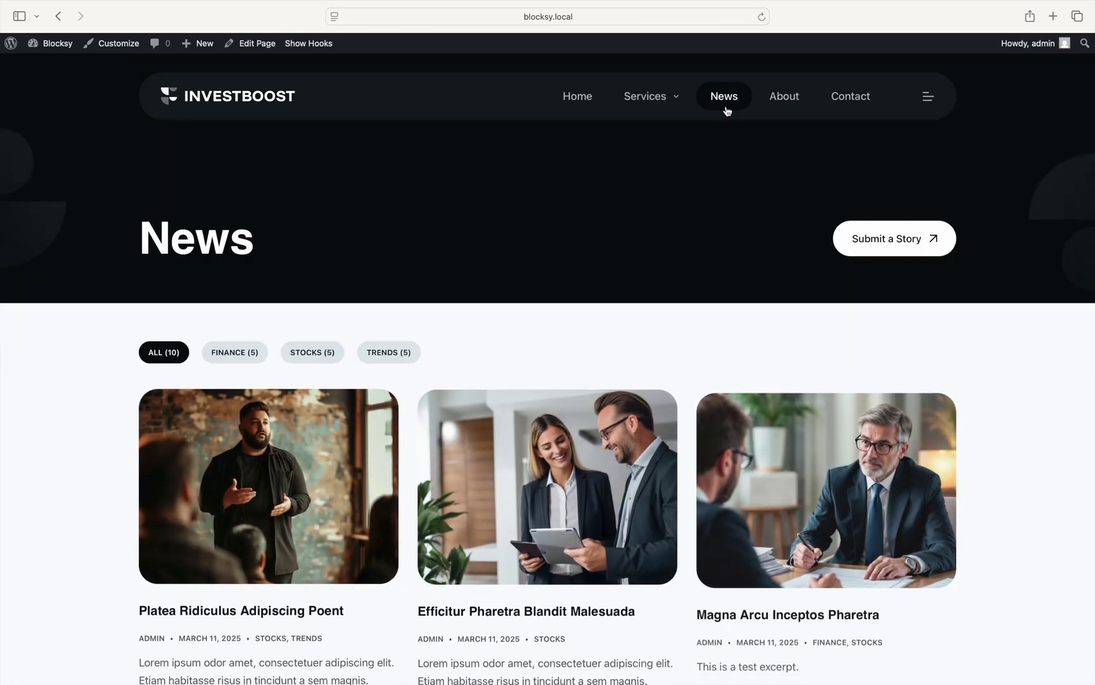
scroll(991, 361, "down", 4)
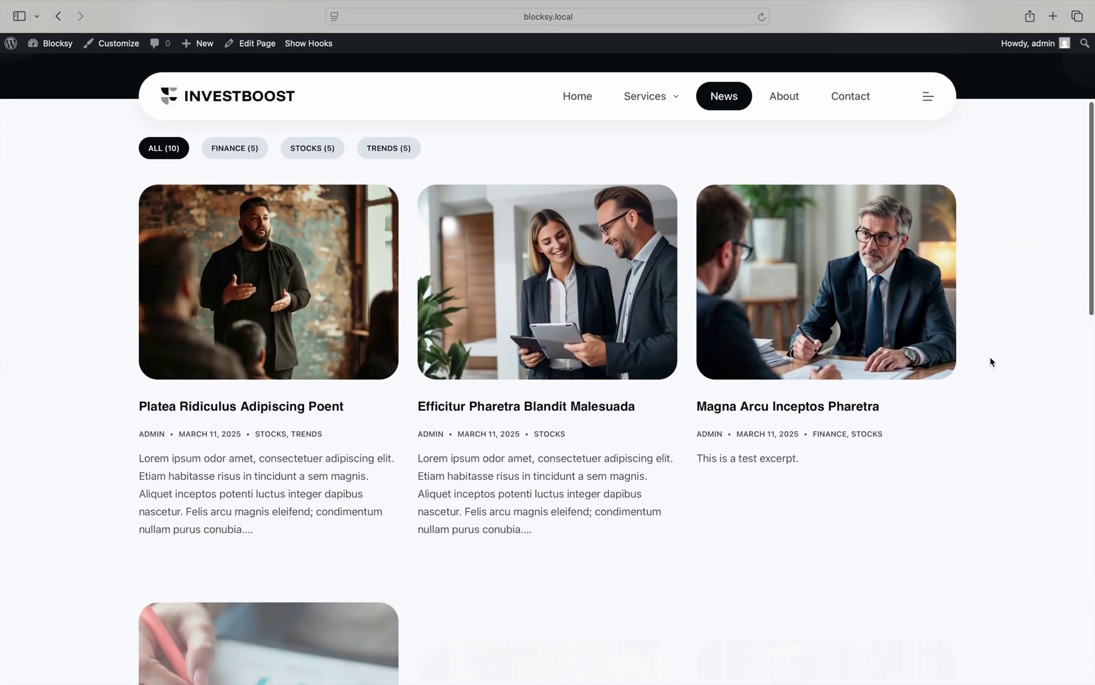